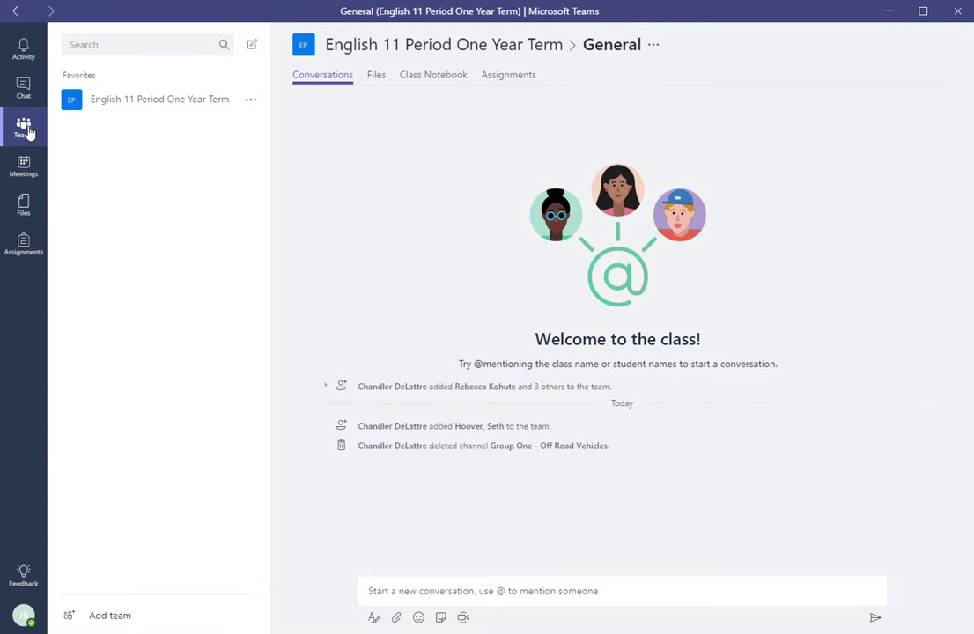
# Step: Start creating a new team and name it "Period One - Group SUV"
pyautogui.click(111, 616)
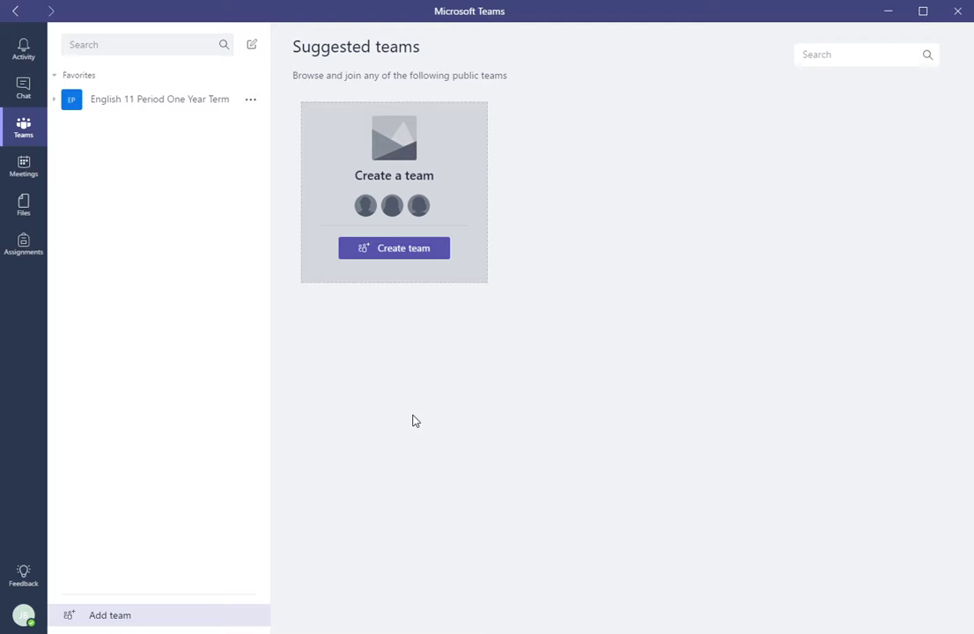
pyautogui.click(407, 251)
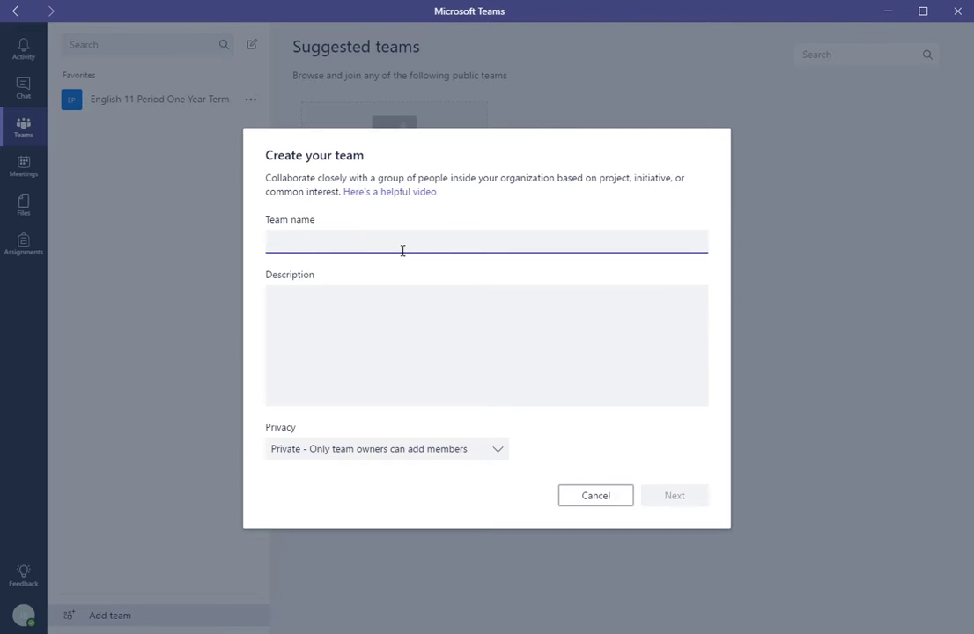
pyautogui.write('Peroi')
pyautogui.write('ld')
pyautogui.press('BackSpace')
pyautogui.press('BackSpace')
pyautogui.press('BackSpace')
pyautogui.press('BackSpace')
pyautogui.write('iod One')
pyautogui.press('BackSpace')
pyautogui.write('e - ')
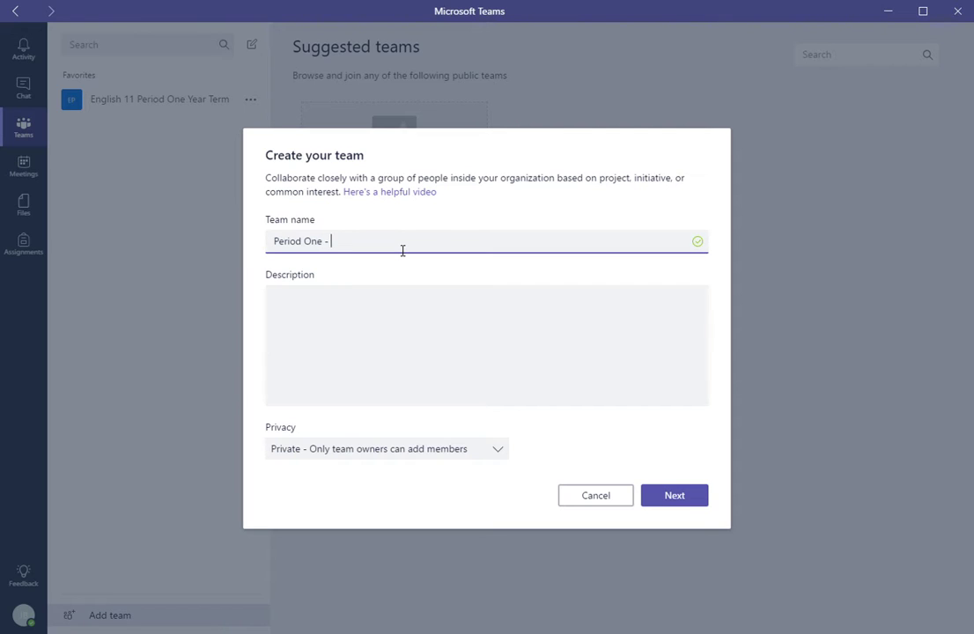
pyautogui.write('Group SUV')
# Step: Enter "Outdoors Class" as the team description and create the team
pyautogui.click(419, 363)
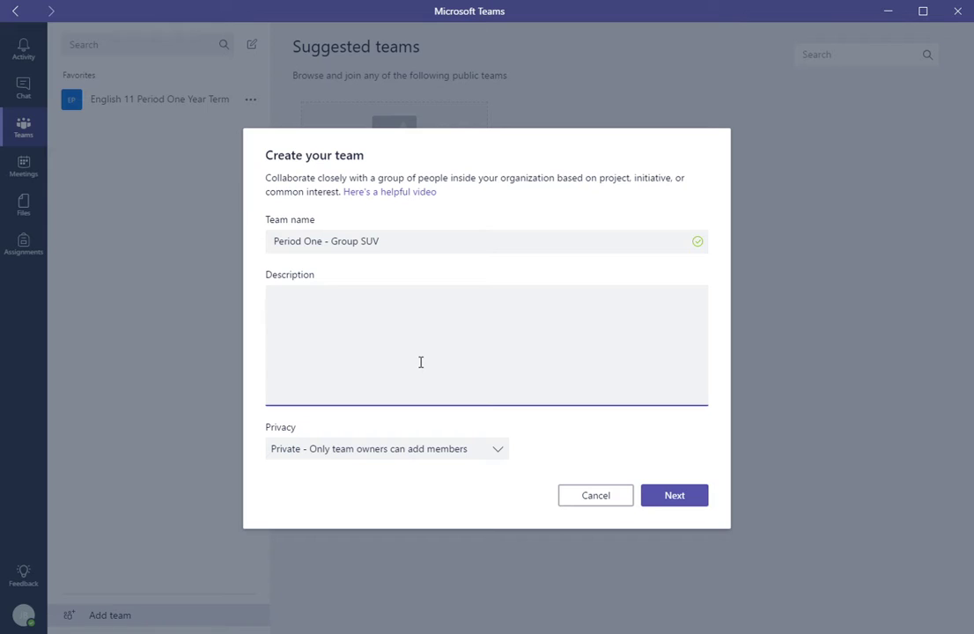
pyautogui.write('Type')
pyautogui.press('BackSpace')
pyautogui.press('BackSpace')
pyautogui.press('BackSpace')
pyautogui.press('BackSpace')
pyautogui.write('G')
pyautogui.press('BackSpace')
pyautogui.write('Outdoors Class')
pyautogui.click(676, 498)
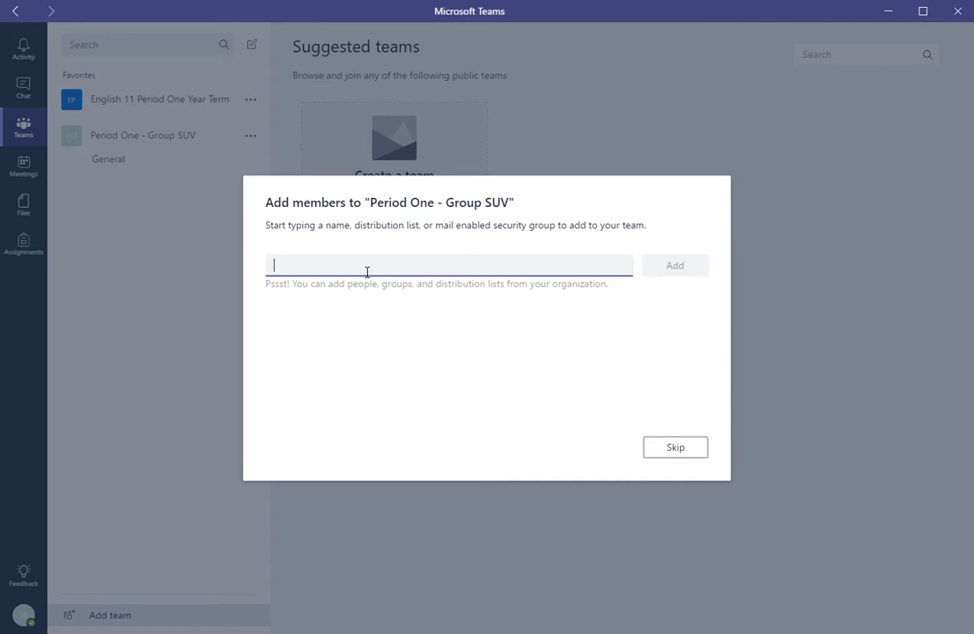
# Step: Look up two students and the teacher by name and add all three as members of the new team
pyautogui.write('seth')
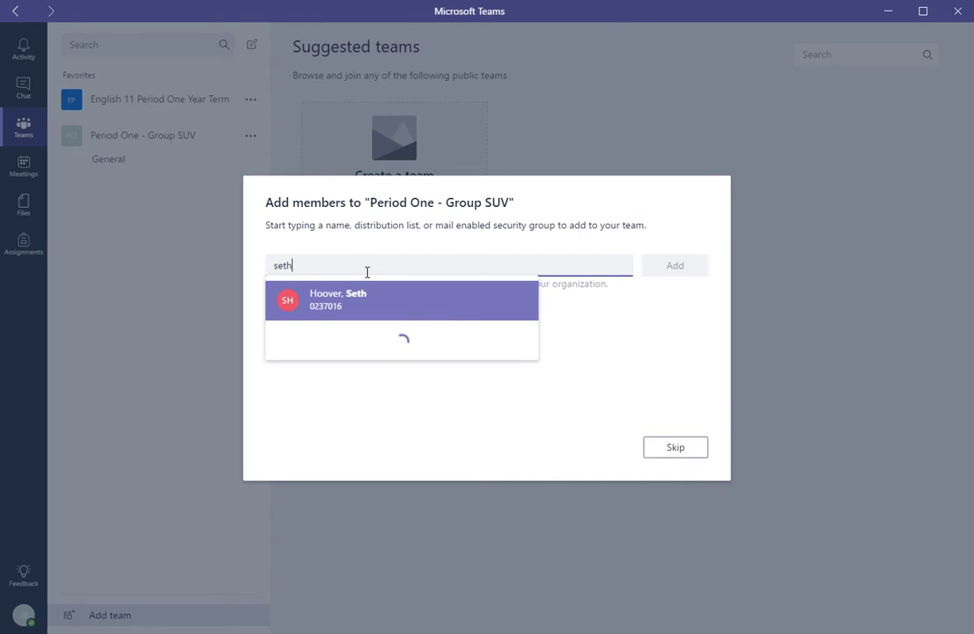
pyautogui.click(353, 303)
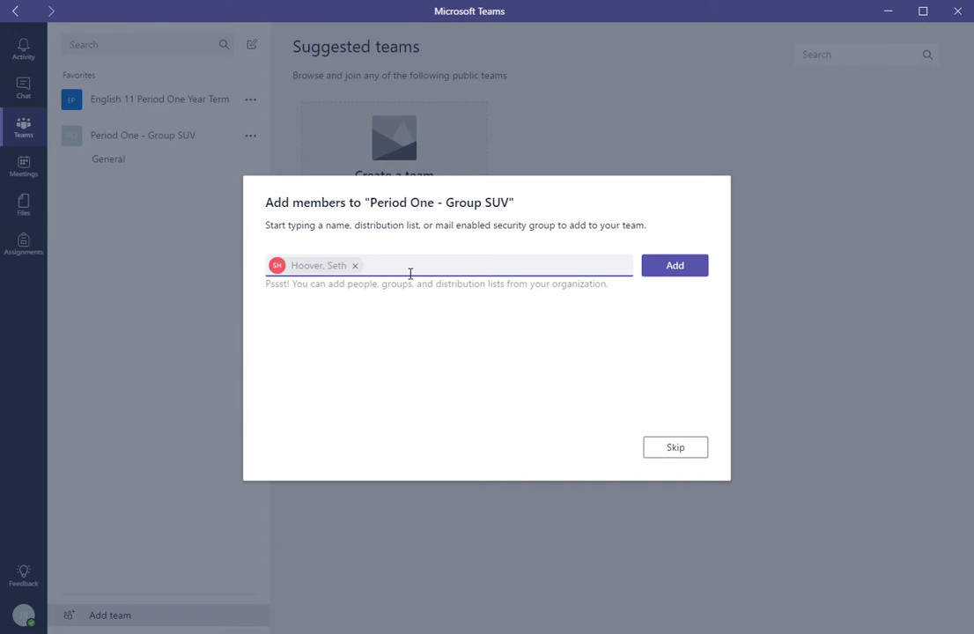
pyautogui.write('bun')
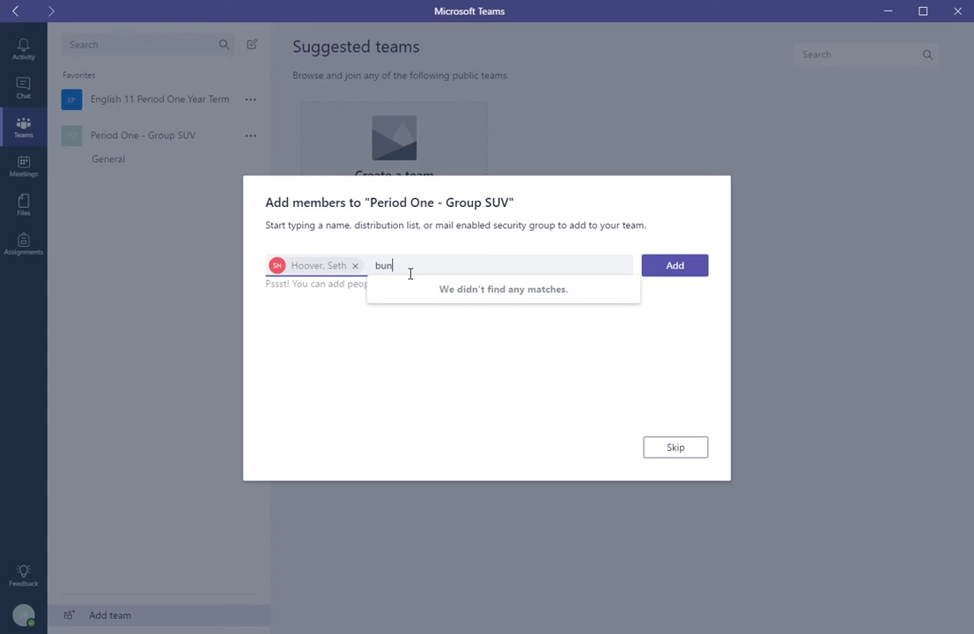
pyautogui.press('BackSpace')
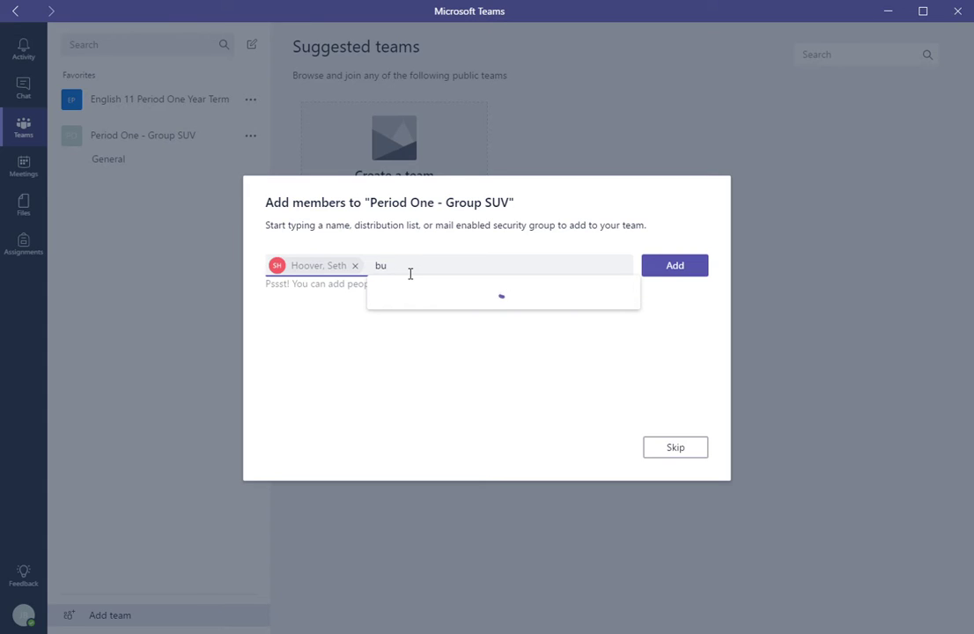
pyautogui.write('mgar')
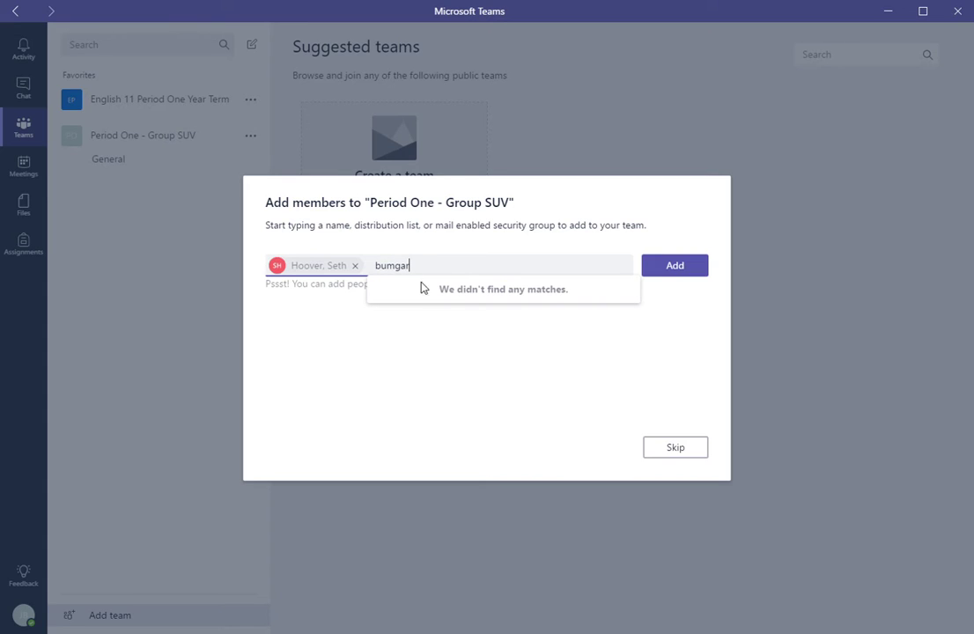
pyautogui.press('BackSpace')
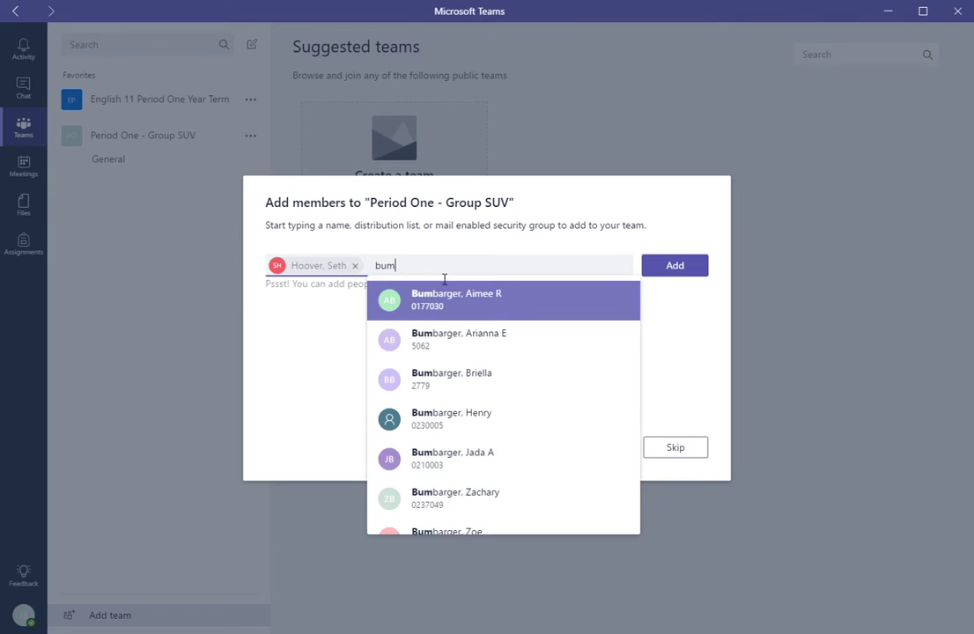
pyautogui.click(435, 419)
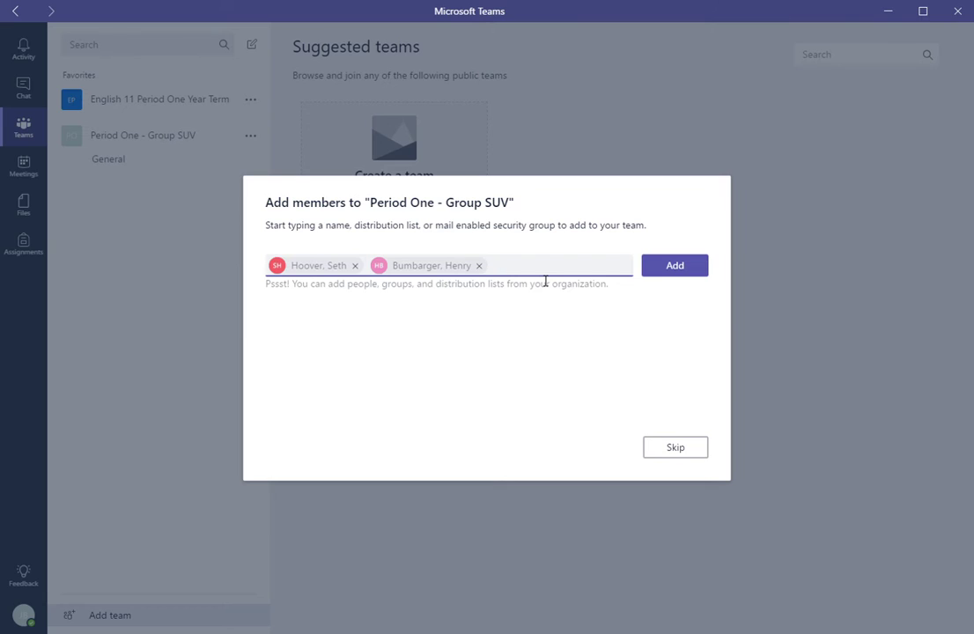
pyautogui.write('c')
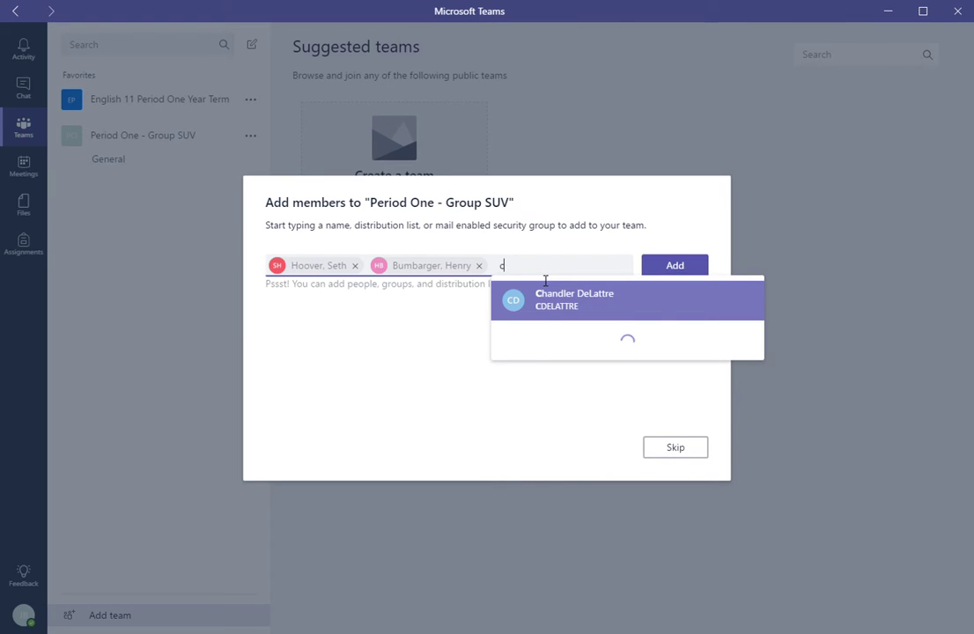
pyautogui.click(546, 299)
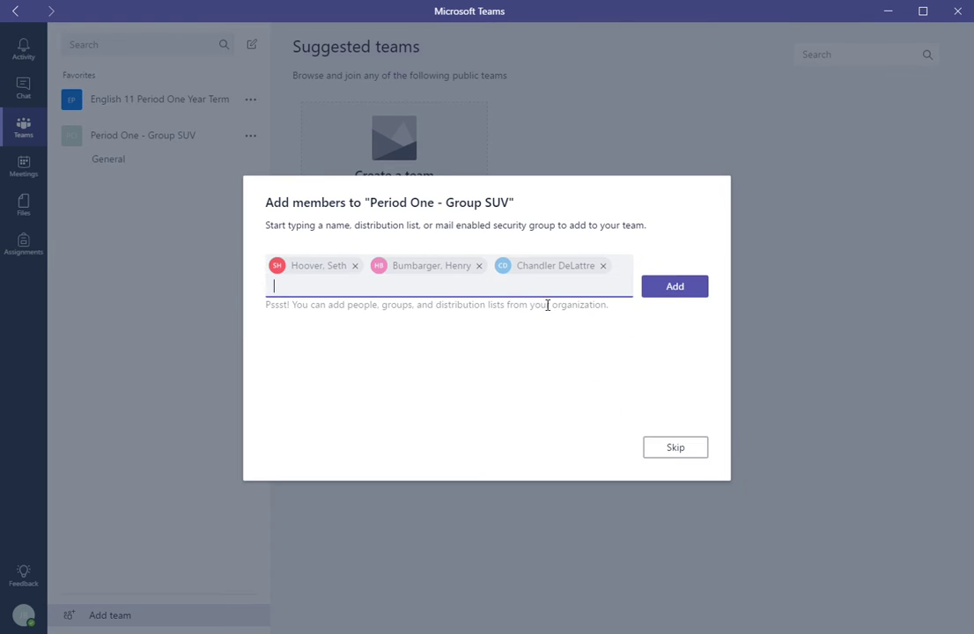
pyautogui.click(675, 287)
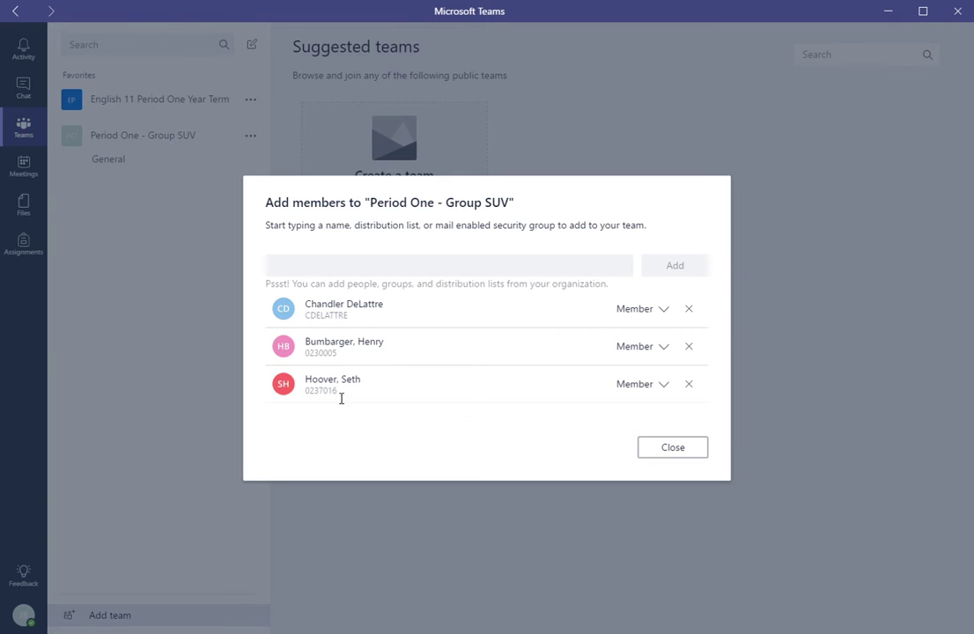
# Step: Change the teacher's role in the new team from member to Owner and finish adding members
pyautogui.click(661, 310)
pyautogui.click(647, 342)
pyautogui.click(673, 448)
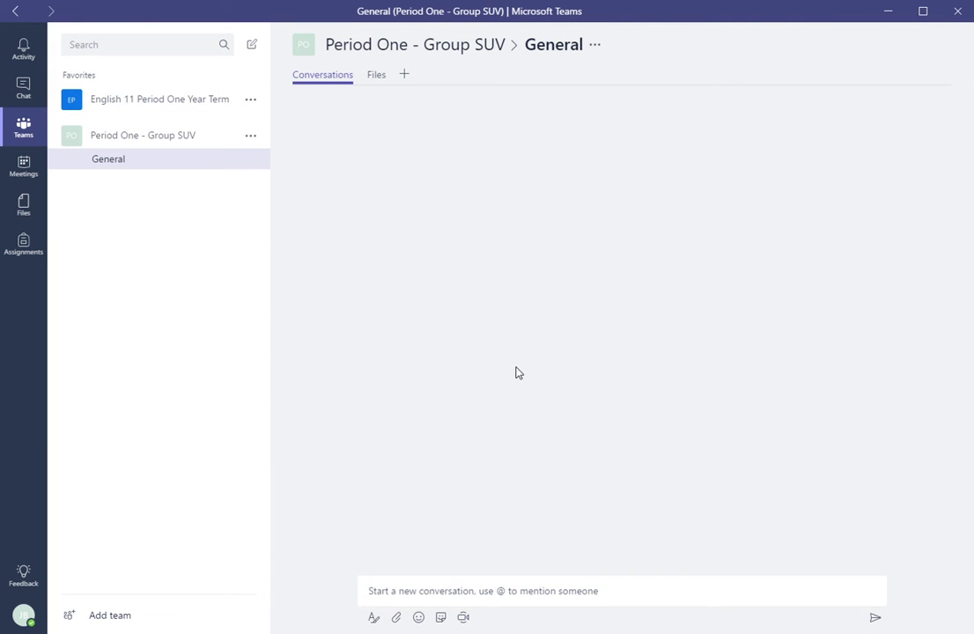
# Step: Expand and collapse the channel list of the Period One - Group SUV team
pyautogui.click(176, 171)
pyautogui.click(156, 141)
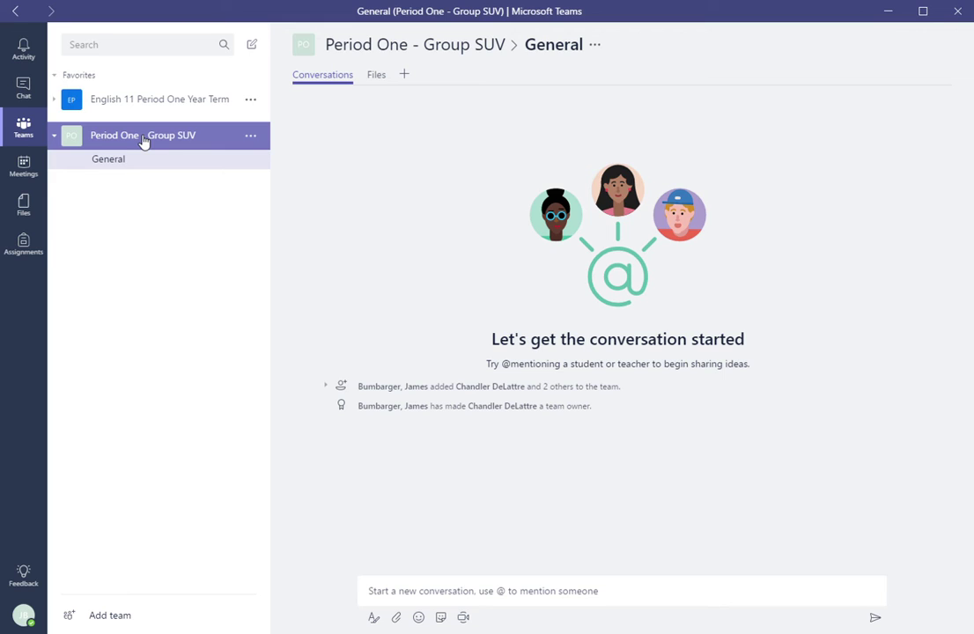
pyautogui.click(143, 139)
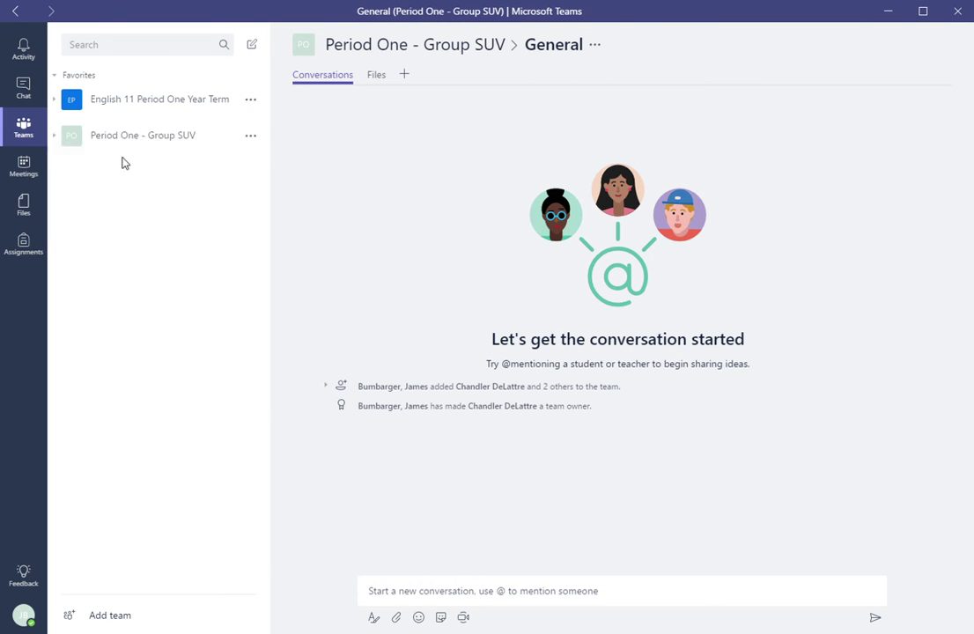
pyautogui.click(141, 146)
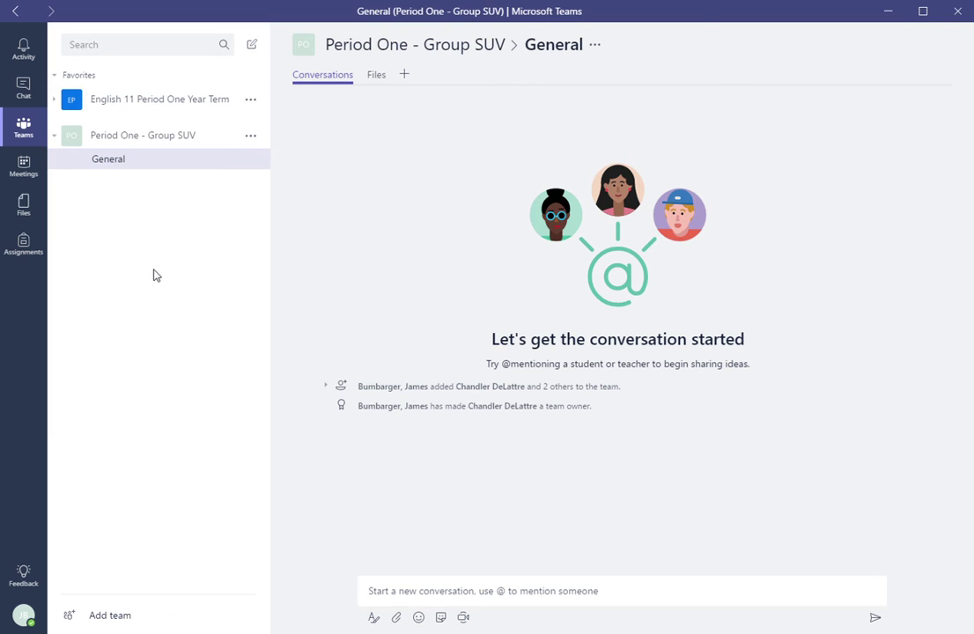
pyautogui.click(141, 137)
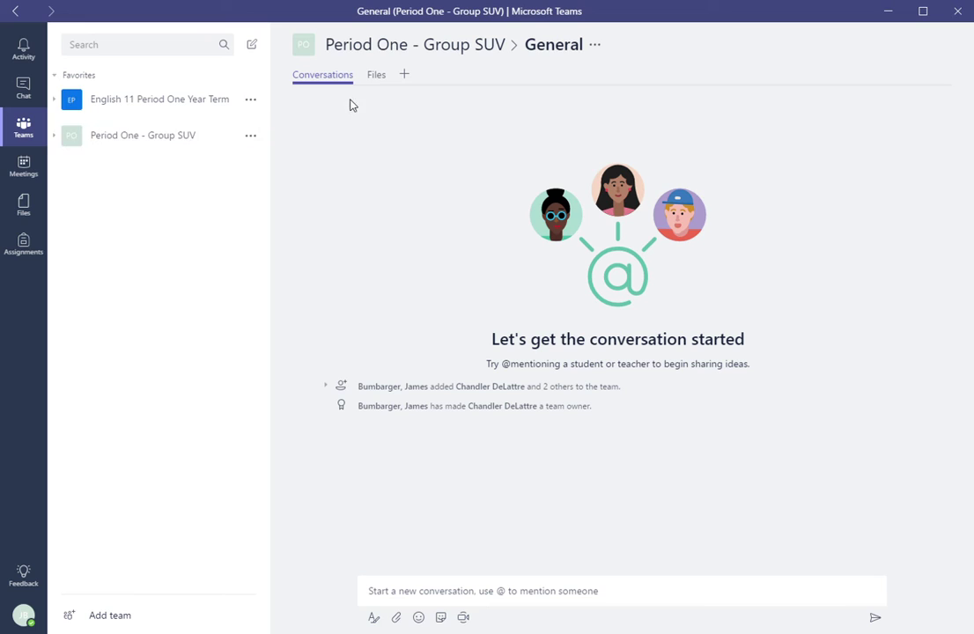
# Step: Open the General channel's files and view which kinds of new files can be created there
pyautogui.click(374, 79)
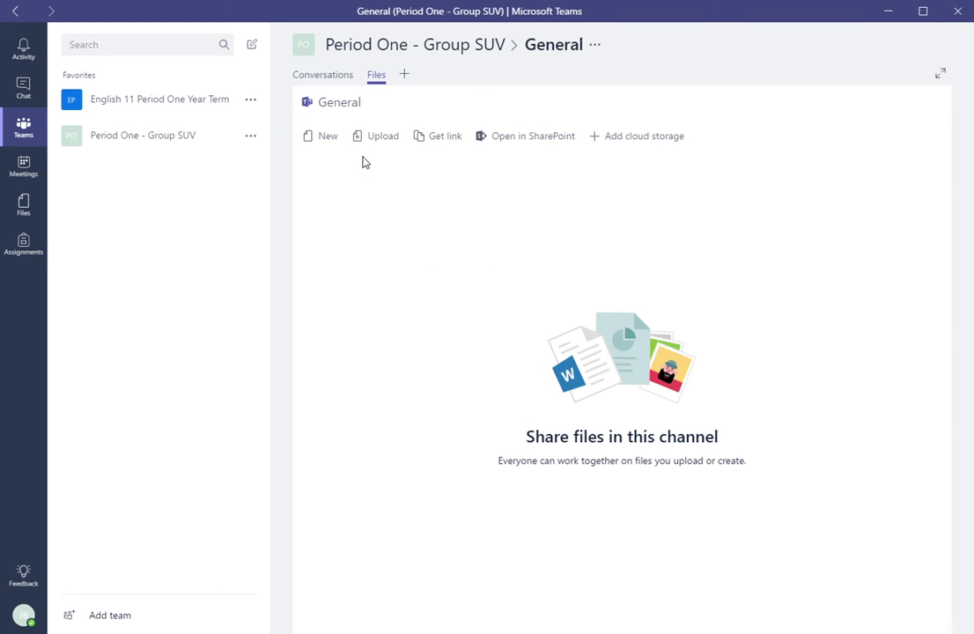
pyautogui.click(329, 139)
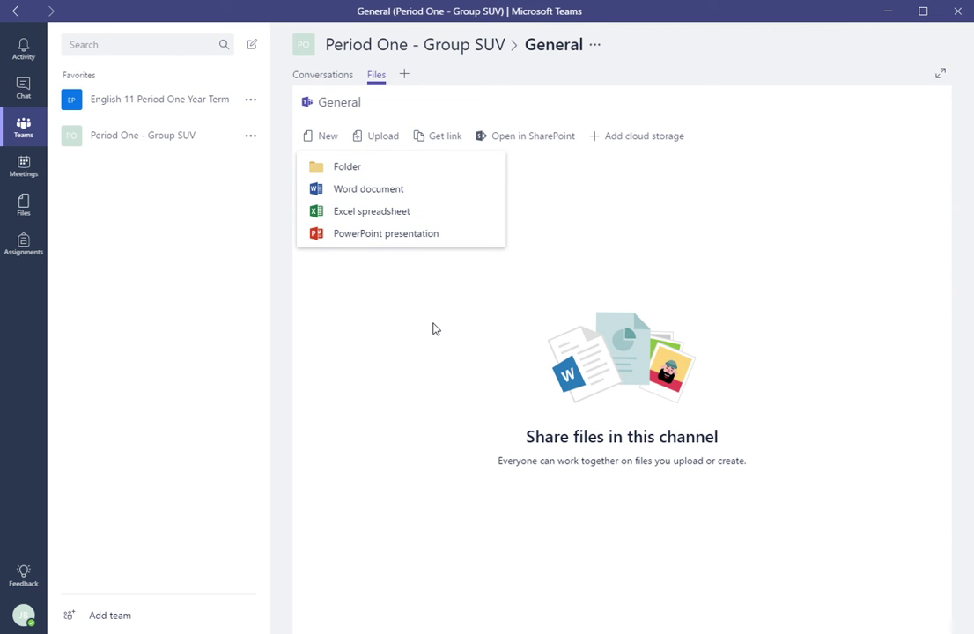
pyautogui.click(385, 307)
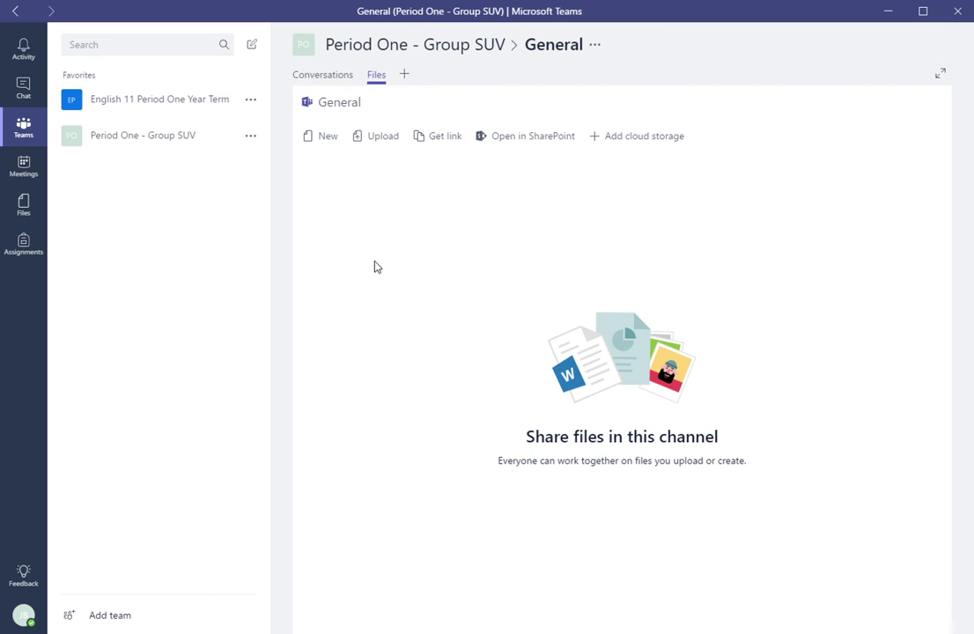